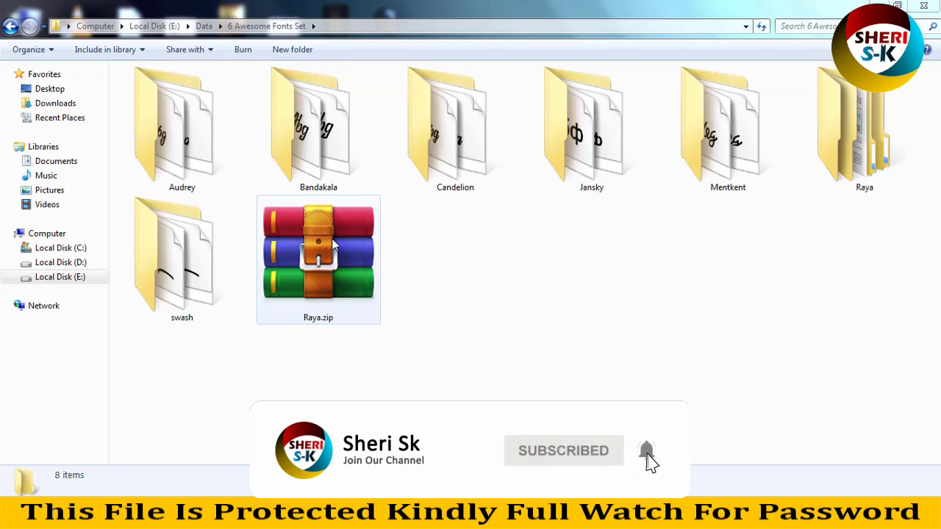
- Browse the Audrey folder's font files, then return to the fonts set and select Raya.zip
{"action": "double_click", "coordinate": [189, 185]}
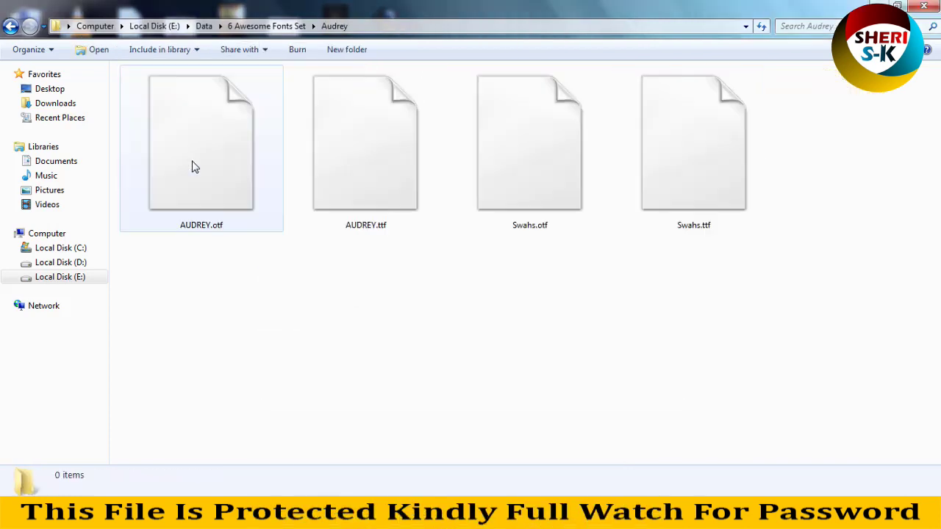
{"action": "left_click", "coordinate": [224, 158]}
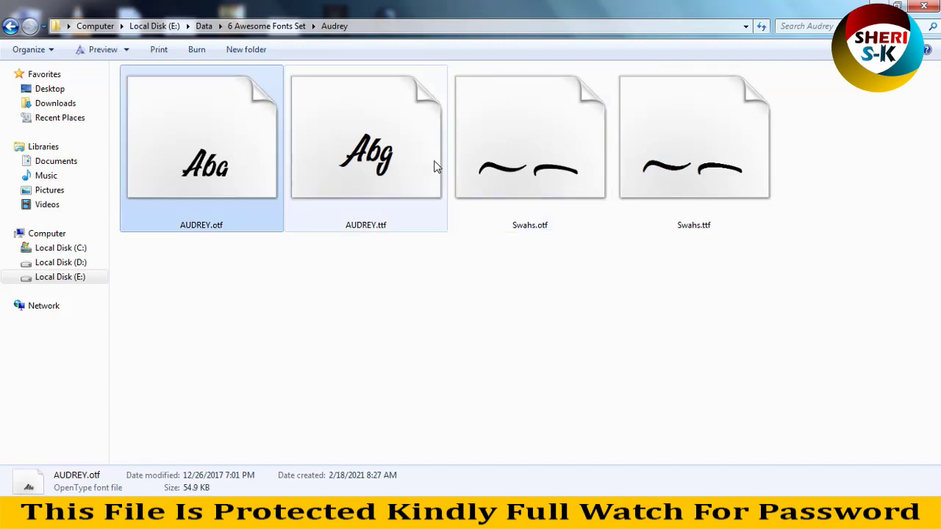
{"action": "left_click", "coordinate": [642, 163]}
{"action": "left_click", "coordinate": [11, 26]}
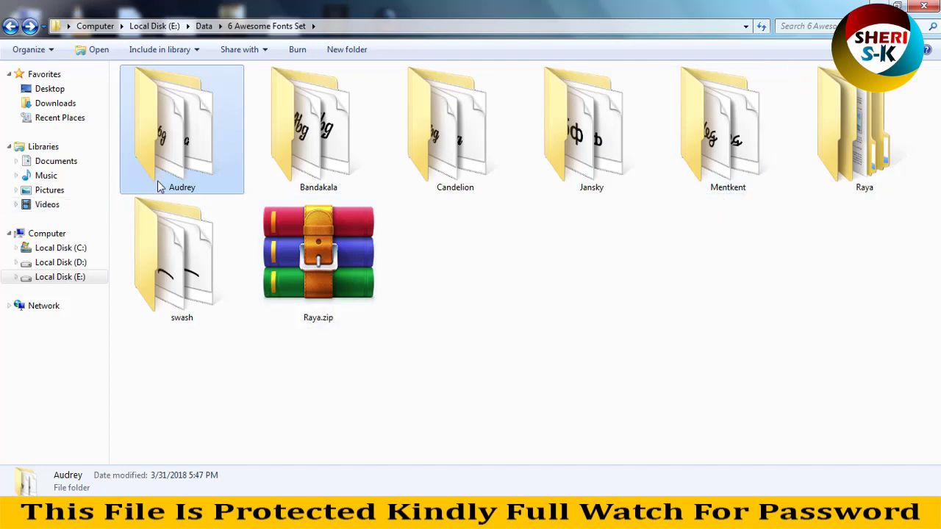
{"action": "left_click", "coordinate": [324, 312]}
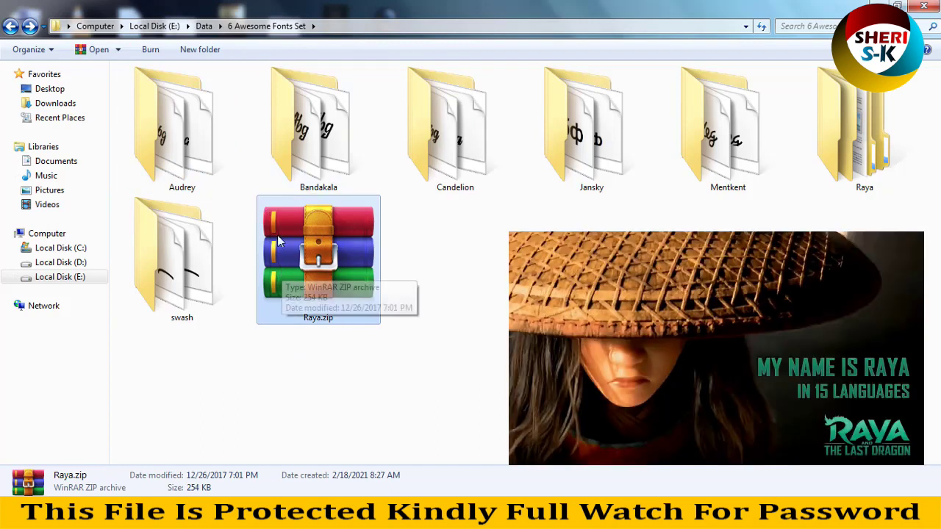
{"action": "left_click", "coordinate": [280, 291]}
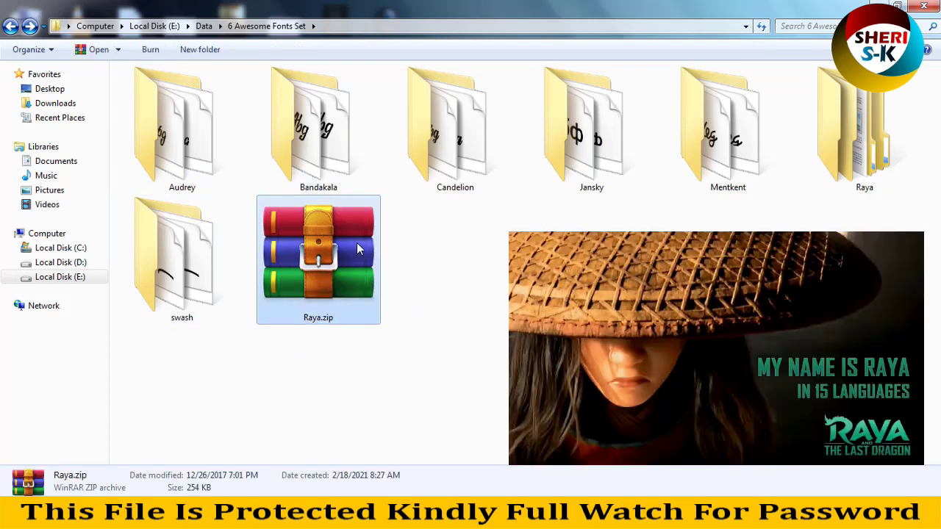
- Open the Raya > Raya folder and look through its swash and line font files
{"action": "double_click", "coordinate": [825, 162]}
{"action": "double_click", "coordinate": [148, 91]}
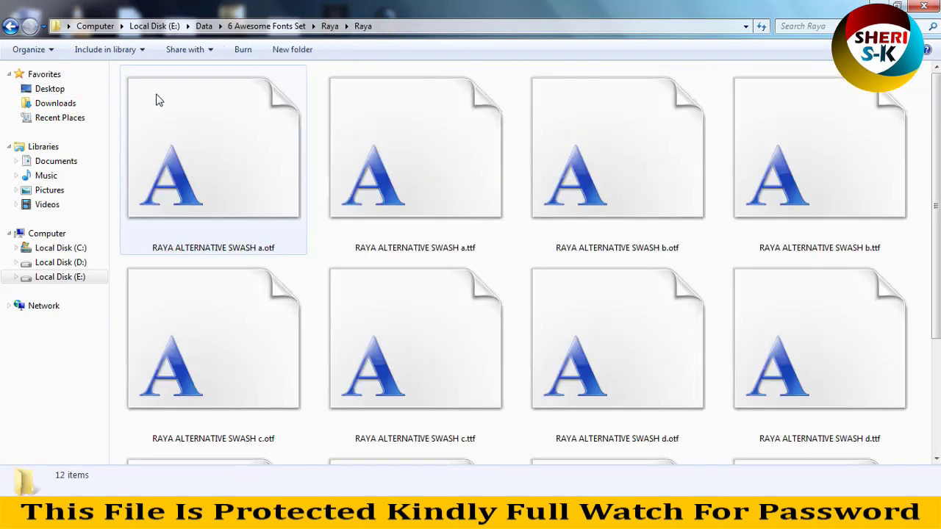
{"action": "scroll", "coordinate": [256, 210], "scroll_direction": "down", "scroll_amount": 3}
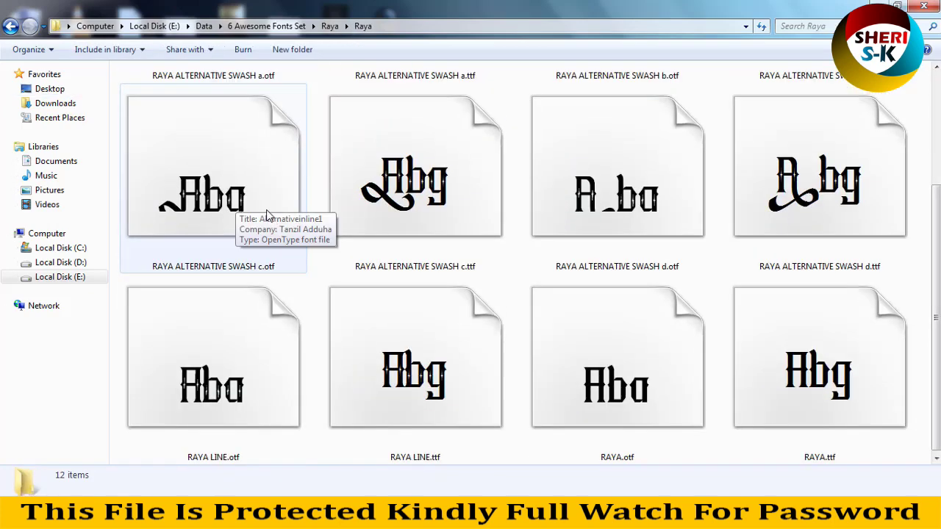
{"action": "scroll", "coordinate": [267, 214], "scroll_direction": "up", "scroll_amount": 3}
{"action": "left_click", "coordinate": [760, 329]}
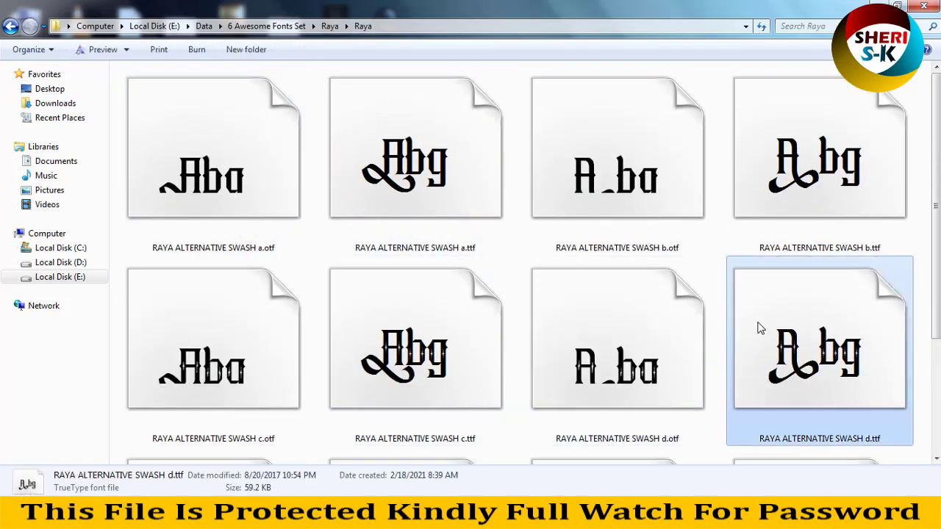
{"action": "scroll", "coordinate": [445, 321], "scroll_direction": "down", "scroll_amount": 3}
{"action": "left_click", "coordinate": [412, 327]}
- Install RAYA ALTERNATIVE SWASH c.ttf and go back to the 6 Awesome Fonts Set folder
{"action": "left_click", "coordinate": [392, 137]}
{"action": "right_click", "coordinate": [391, 133]}
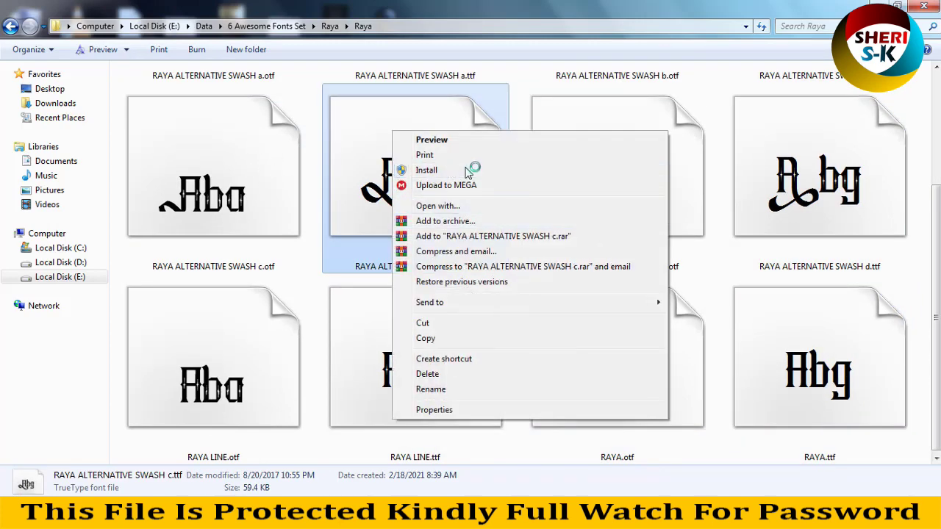
{"action": "left_click", "coordinate": [450, 172]}
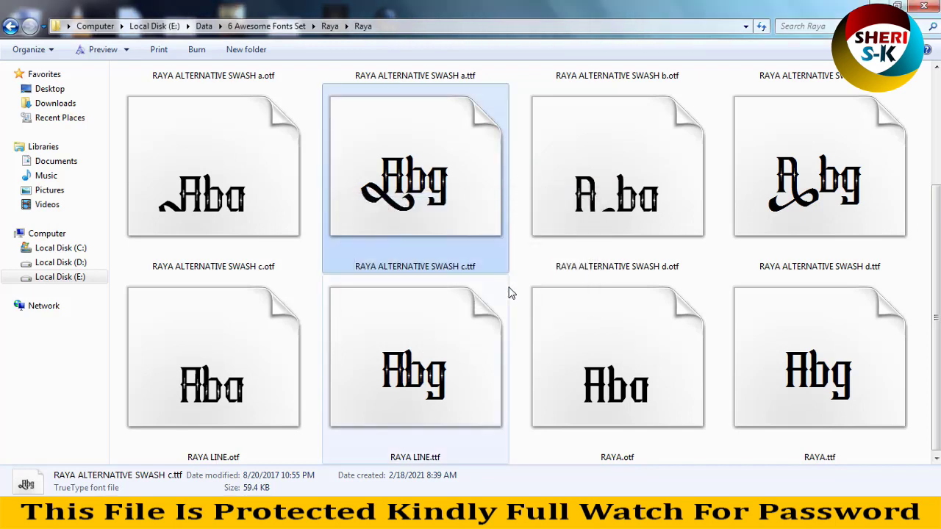
{"action": "left_click", "coordinate": [10, 25]}
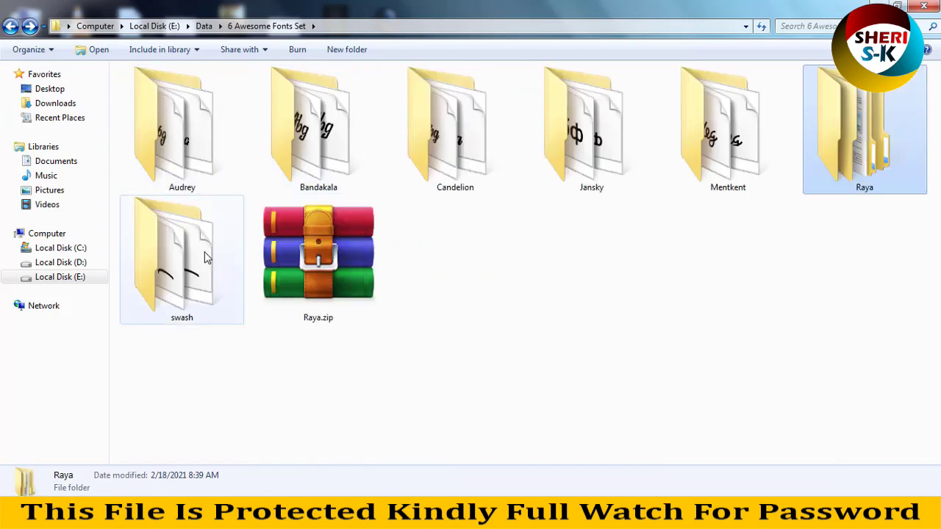
- Preview the Jansky Rough.otf font, then close it and return to the fonts set
{"action": "left_click", "coordinate": [345, 143]}
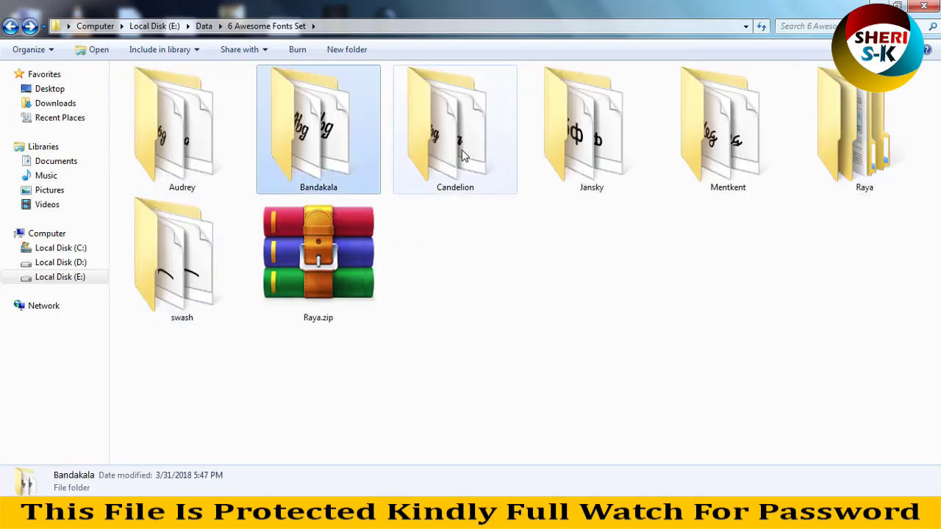
{"action": "double_click", "coordinate": [592, 133]}
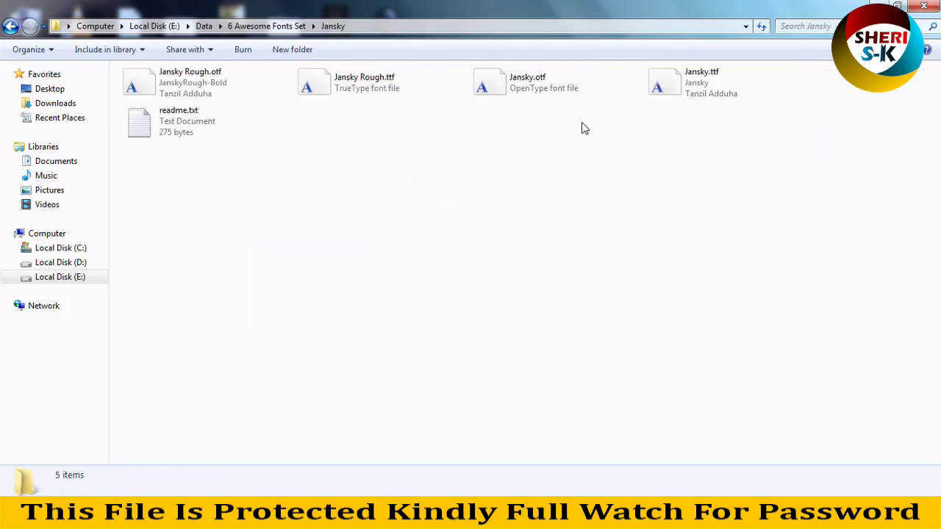
{"action": "double_click", "coordinate": [220, 89]}
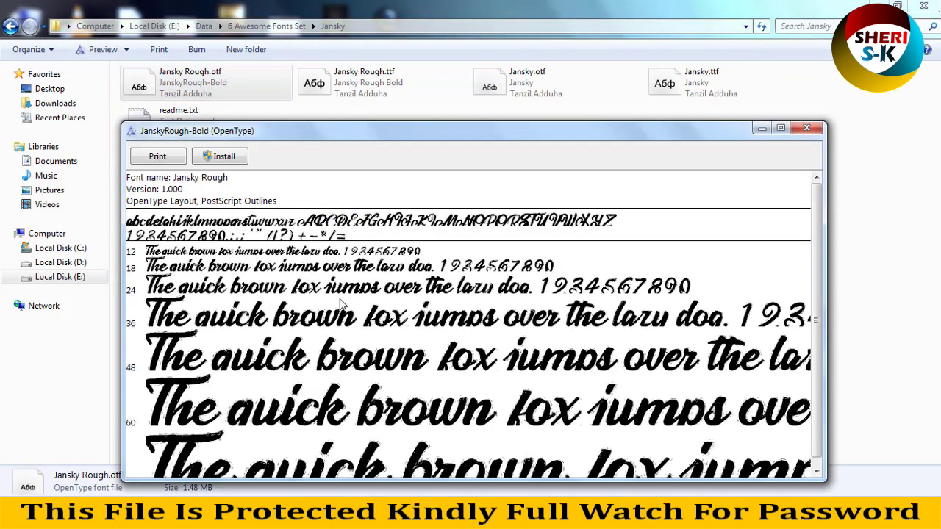
{"action": "mouse_move", "coordinate": [485, 136]}
{"action": "left_mouse_down"}
{"action": "mouse_move", "coordinate": [444, 78]}
{"action": "mouse_move", "coordinate": [461, 109]}
{"action": "left_mouse_up"}
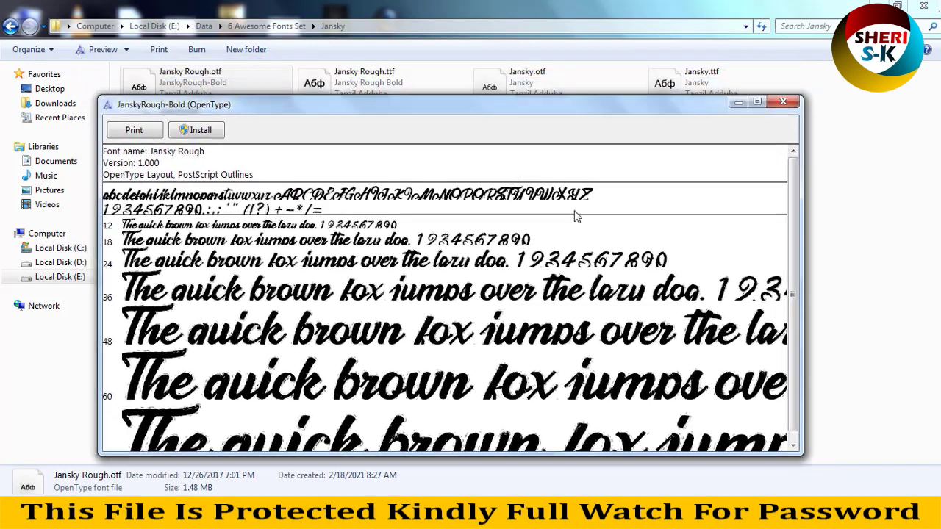
{"action": "left_click", "coordinate": [783, 102]}
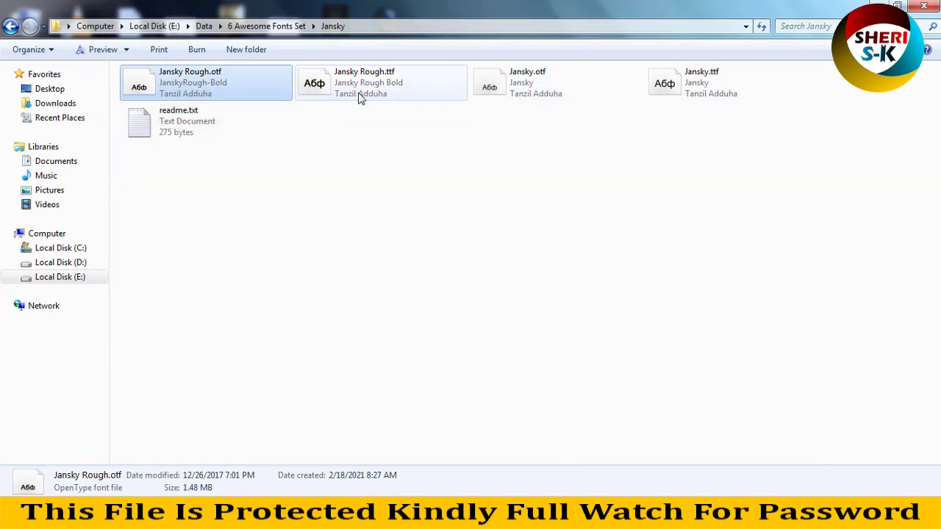
{"action": "left_click", "coordinate": [11, 25]}
- Preview Bandakala.otf in the Bandakala folder, then install the Bandakala font
{"action": "double_click", "coordinate": [307, 140]}
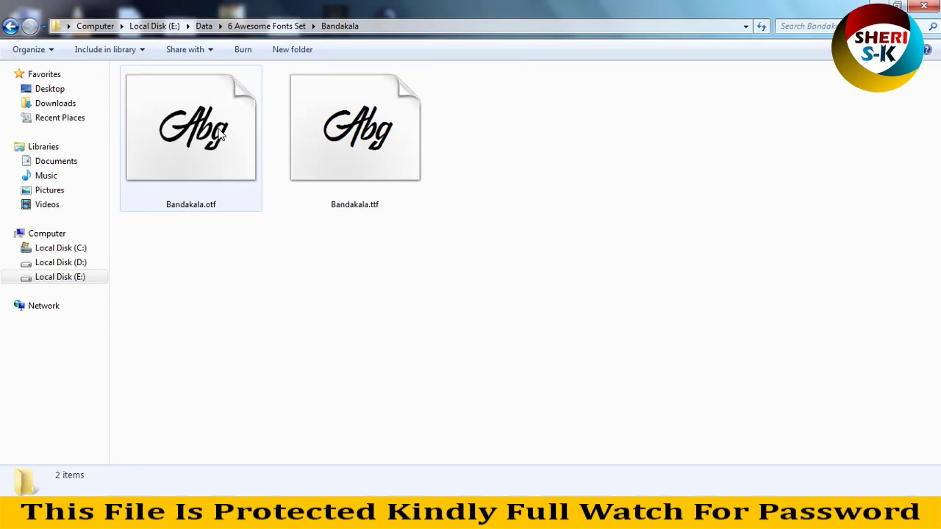
{"action": "double_click", "coordinate": [220, 132]}
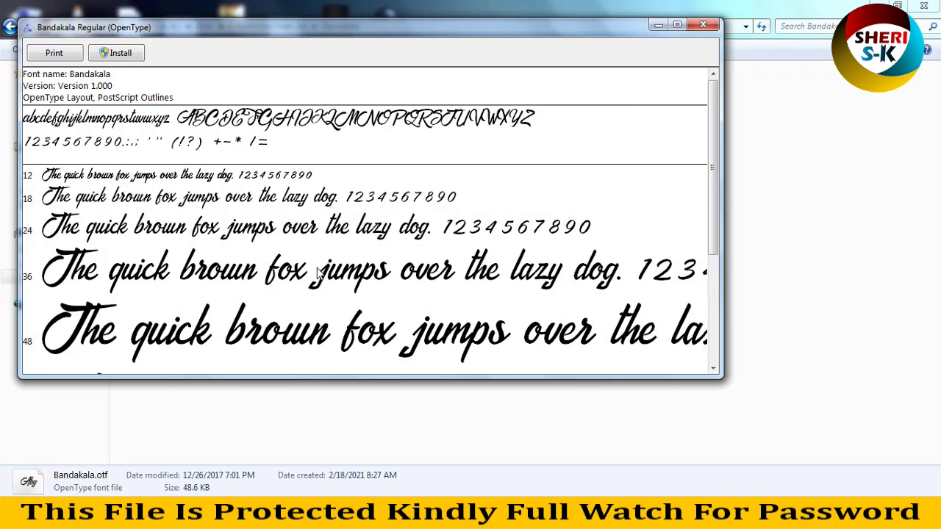
{"action": "left_click", "coordinate": [703, 25]}
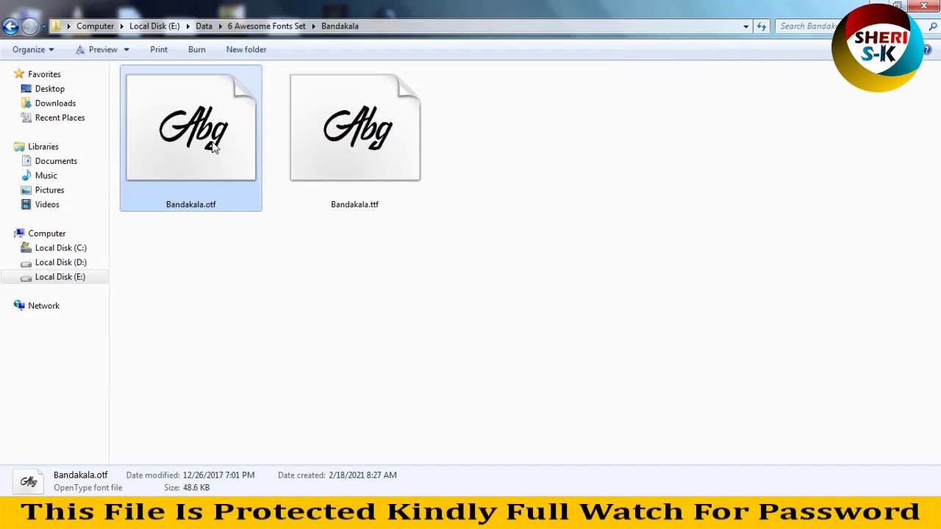
{"action": "right_click", "coordinate": [210, 143]}
{"action": "left_click", "coordinate": [241, 178]}
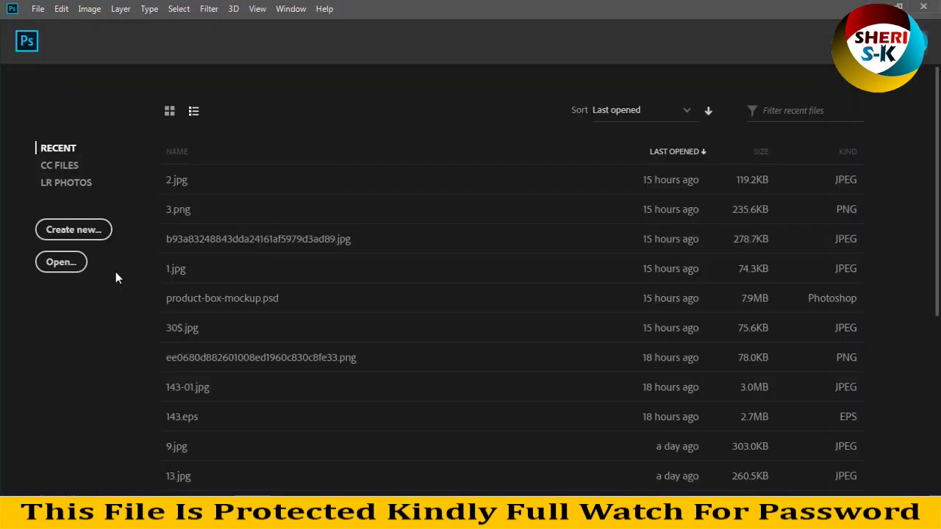
- Create a blank white 1280x720 document and cancel a stray Type-tool text box
{"action": "left_click", "coordinate": [100, 230]}
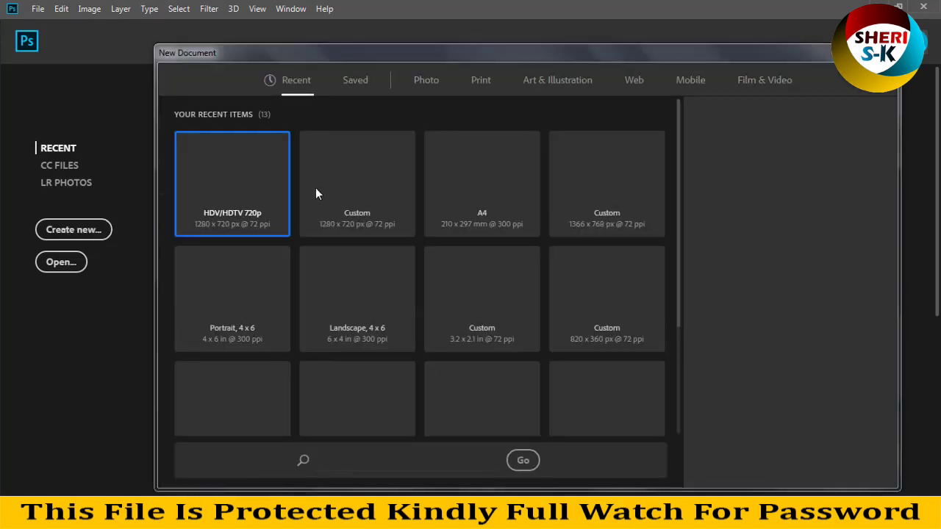
{"action": "left_click", "coordinate": [780, 463]}
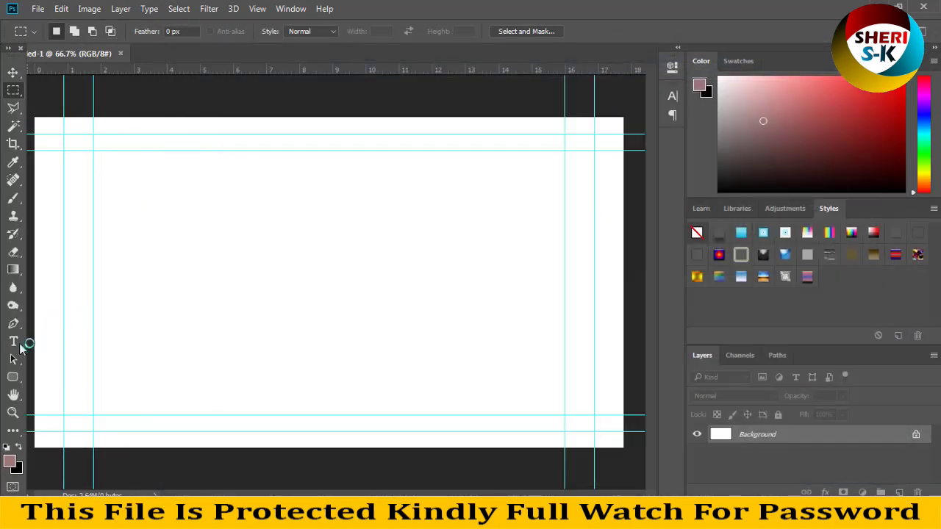
{"action": "left_click", "coordinate": [18, 347]}
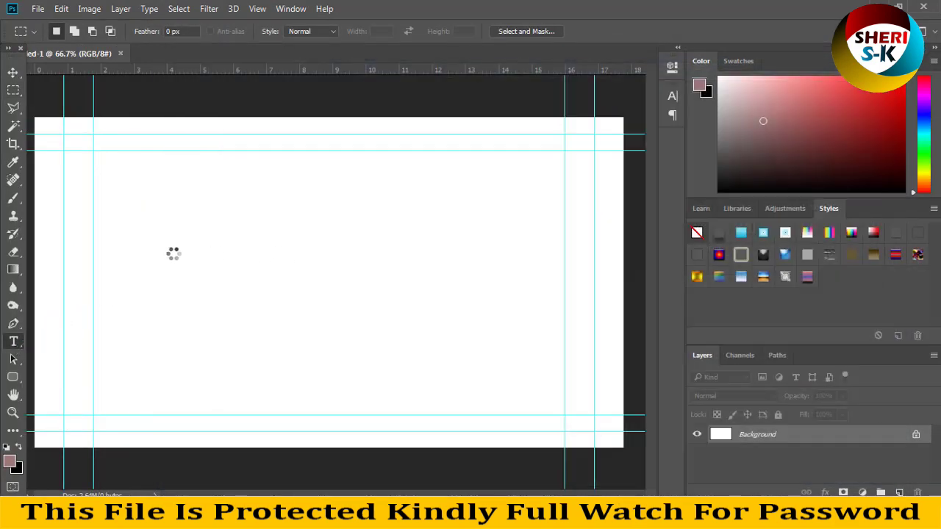
{"action": "left_click", "coordinate": [111, 263]}
{"action": "key", "text": "Escape"}
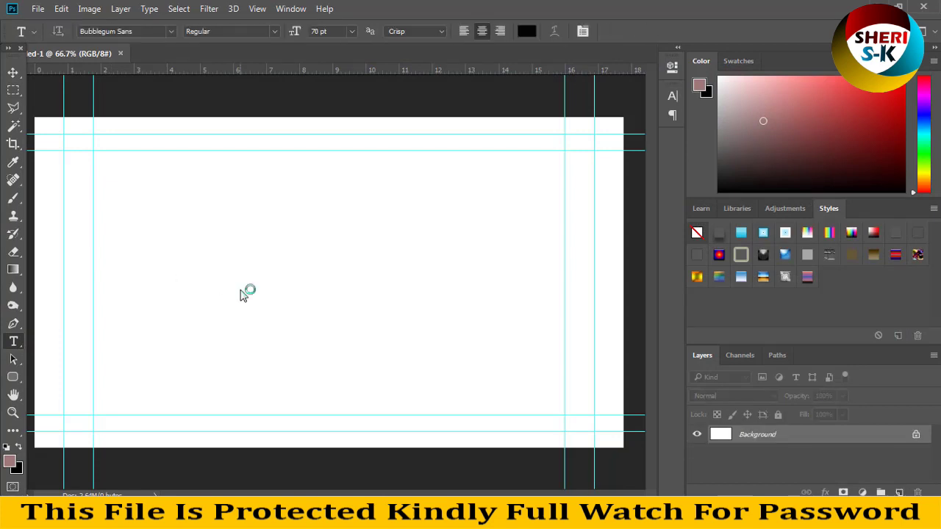
{"action": "key", "text": "h"}
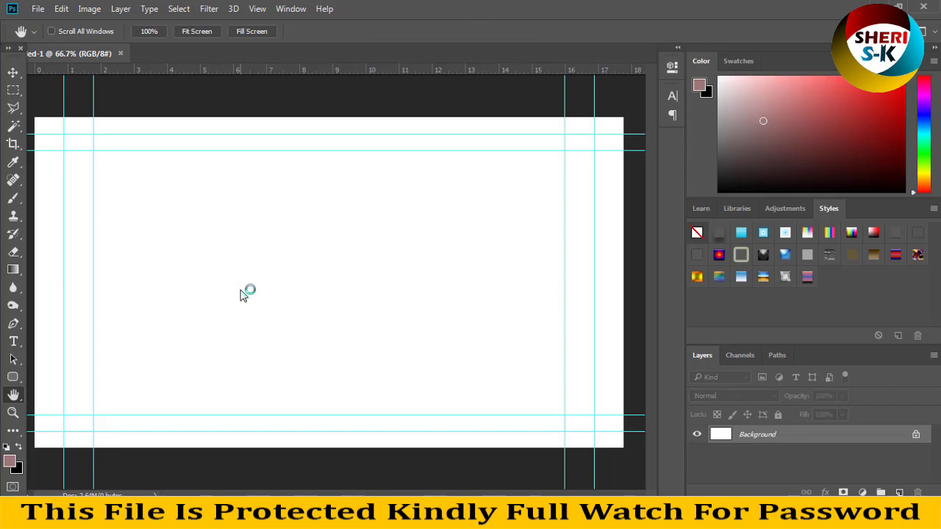
- Type 'thesherisk.com' just left of the canvas centre
{"action": "left_click", "coordinate": [13, 341]}
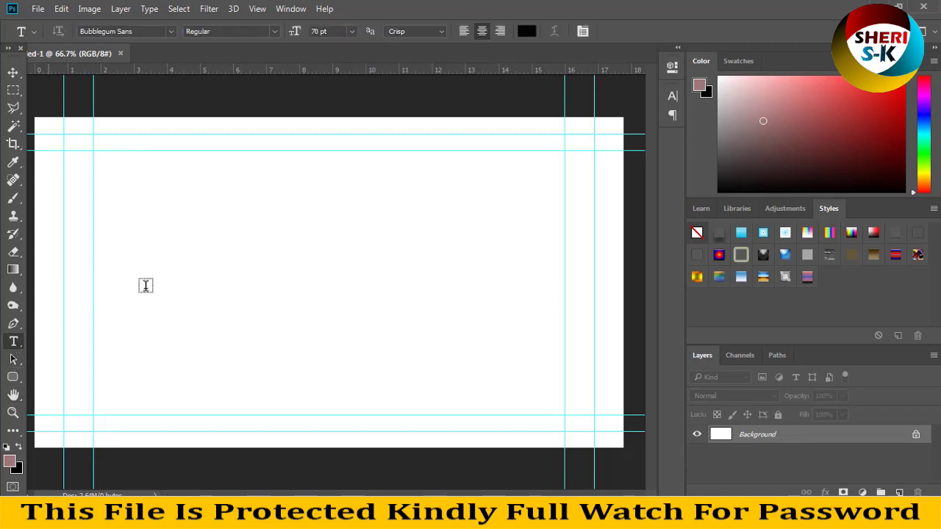
{"action": "left_click", "coordinate": [151, 284]}
{"action": "type", "text": "h"}
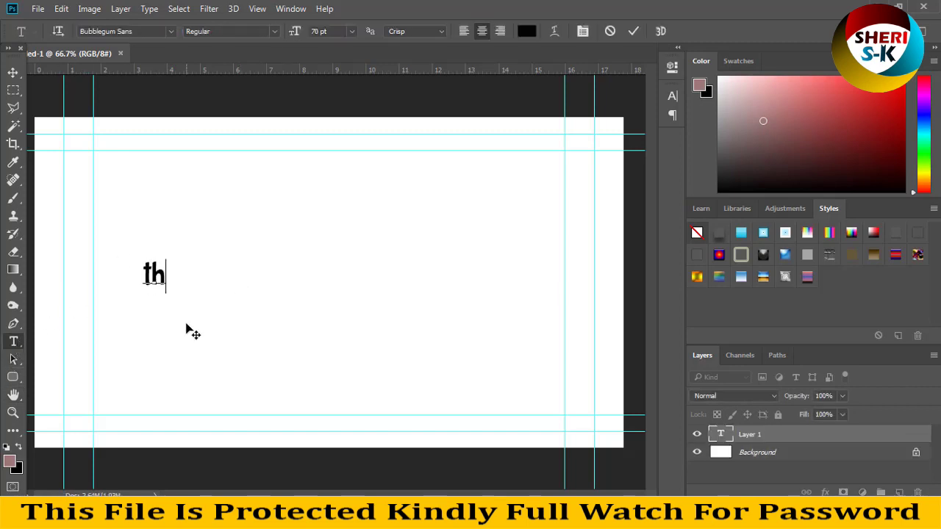
{"action": "type", "text": "ese"}
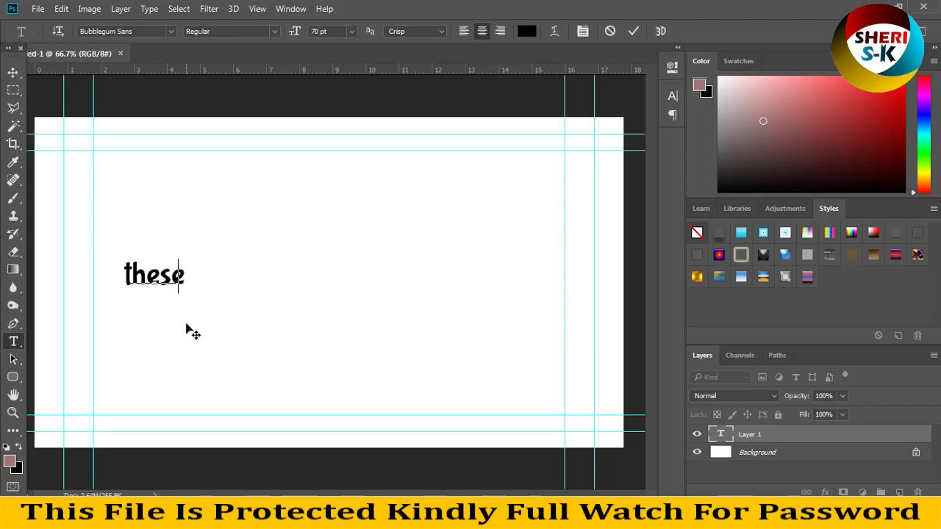
{"action": "key", "text": "BackSpace"}
{"action": "type", "text": "herisk."}
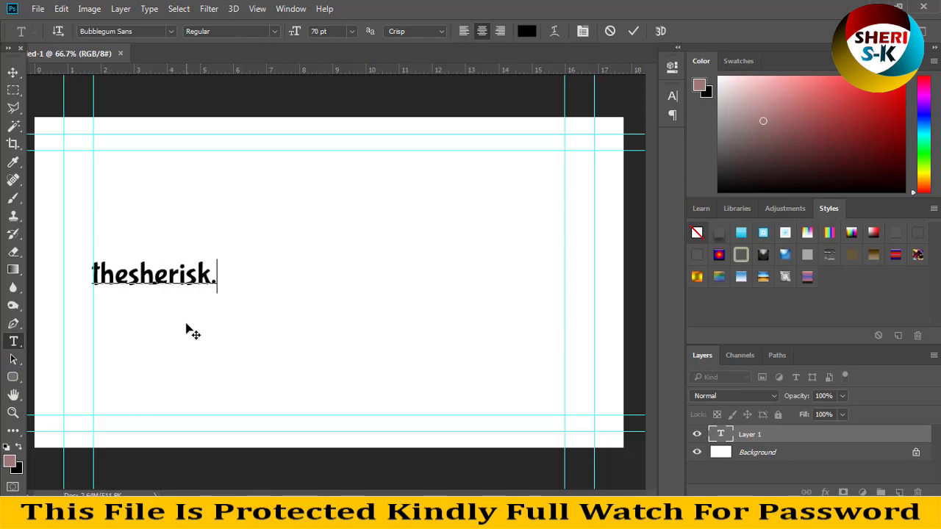
{"action": "type", "text": "com"}
- Set thesherisk.com in the Bandakala font and scale it up to about 185%
{"action": "key", "text": "ctrl+a"}
{"action": "left_click", "coordinate": [151, 30]}
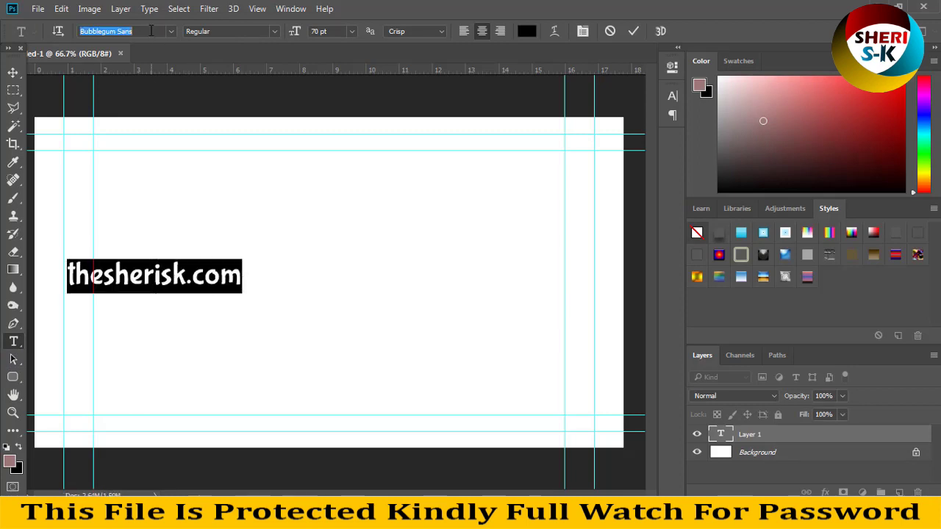
{"action": "type", "text": "ban"}
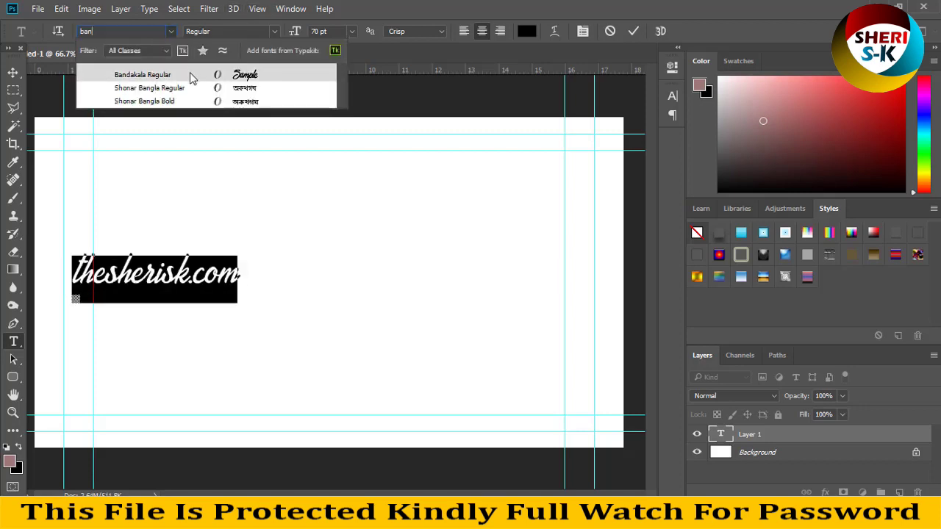
{"action": "left_click", "coordinate": [193, 77]}
{"action": "left_click", "coordinate": [13, 72]}
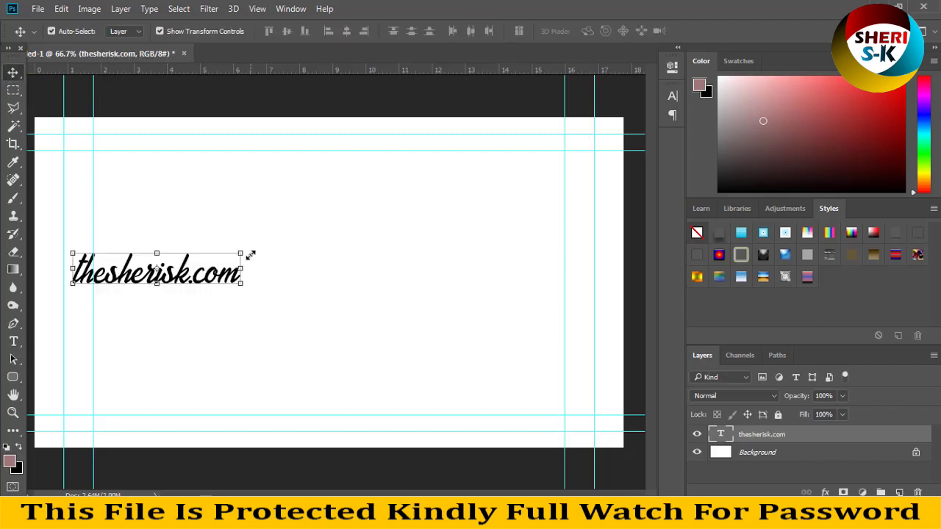
{"action": "left_click_drag", "start_coordinate": [243, 254], "coordinate": [384, 211]}
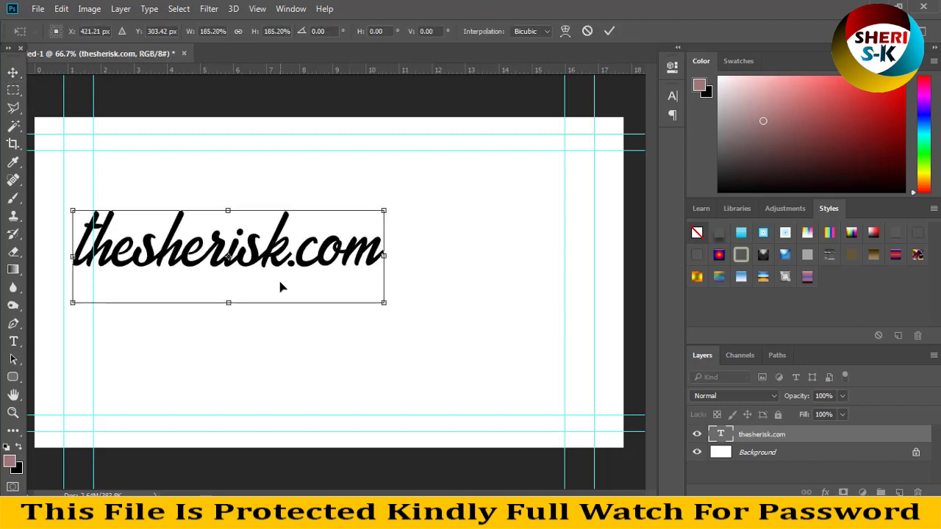
- Move the enlarged thesherisk.com higher, commit it, and place a new insertion point below
{"action": "left_click_drag", "start_coordinate": [300, 265], "coordinate": [369, 227]}
{"action": "key", "text": "Return"}
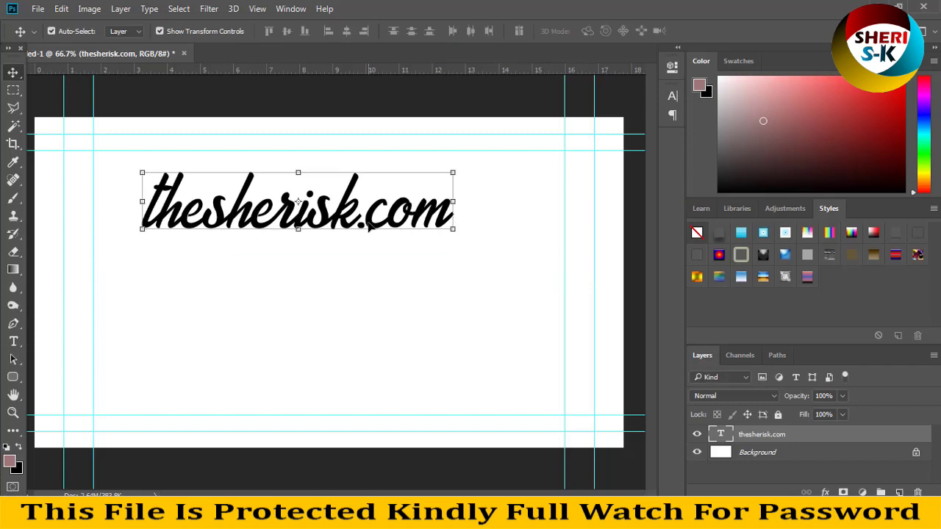
{"action": "left_click", "coordinate": [13, 341]}
{"action": "left_click", "coordinate": [325, 313]}
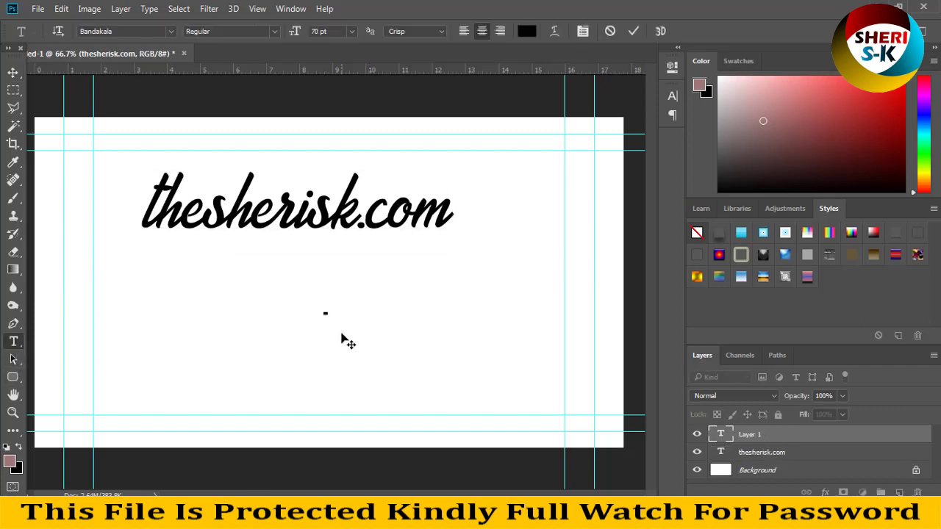
{"action": "type", "text": "SHER"}
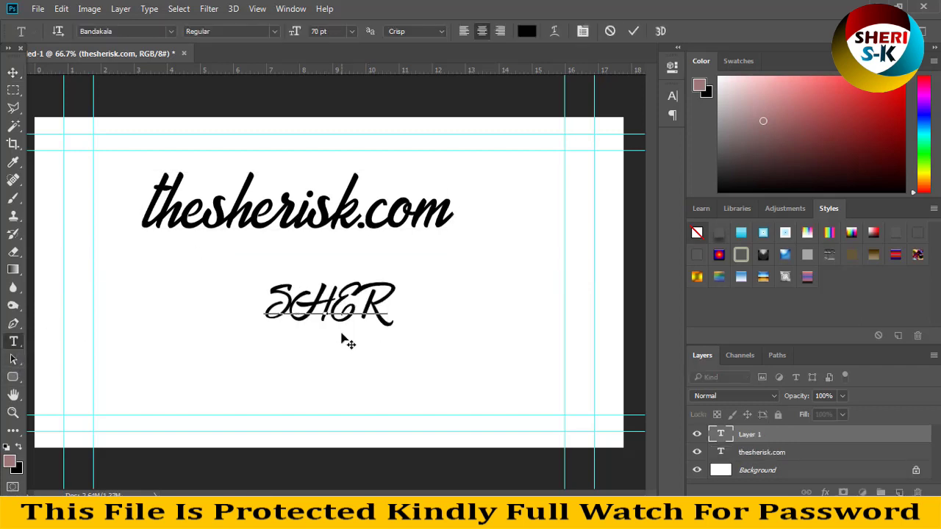
{"action": "type", "text": "I SK"}
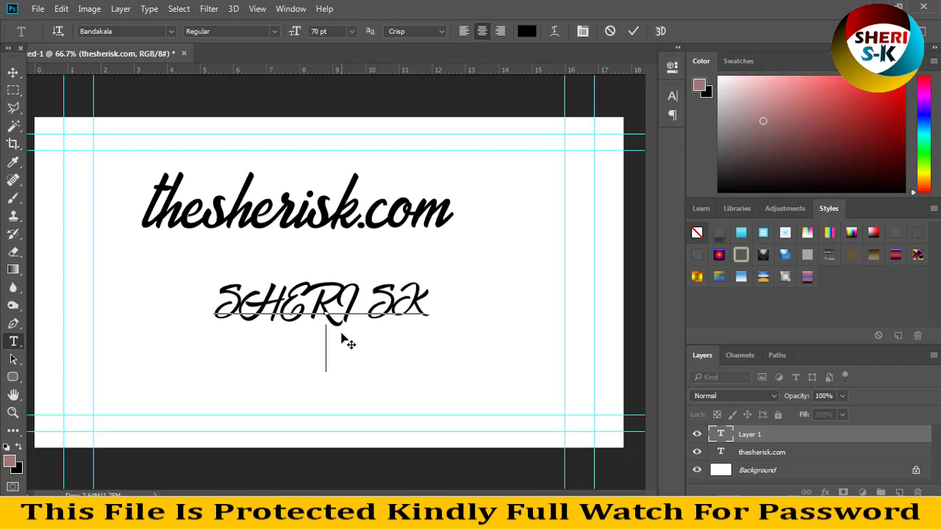
{"action": "type", "text": " 01234"}
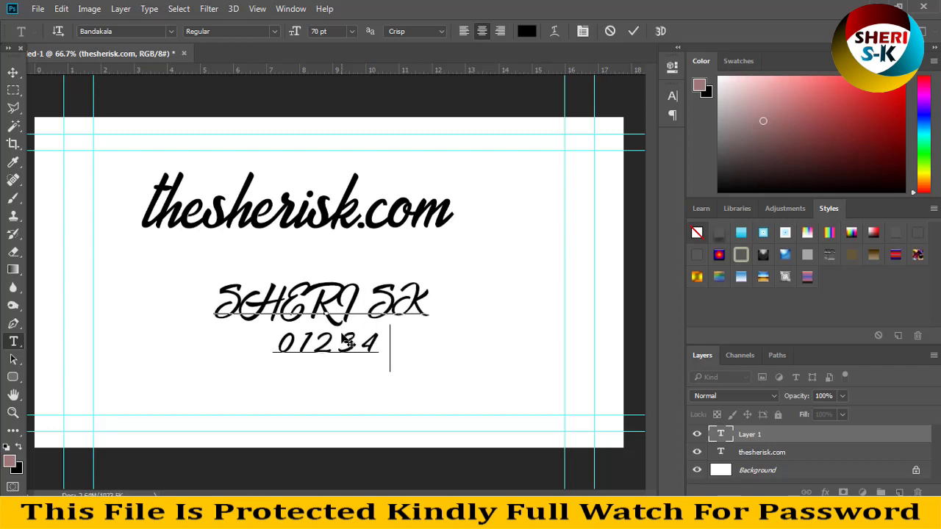
{"action": "type", "text": "56789"}
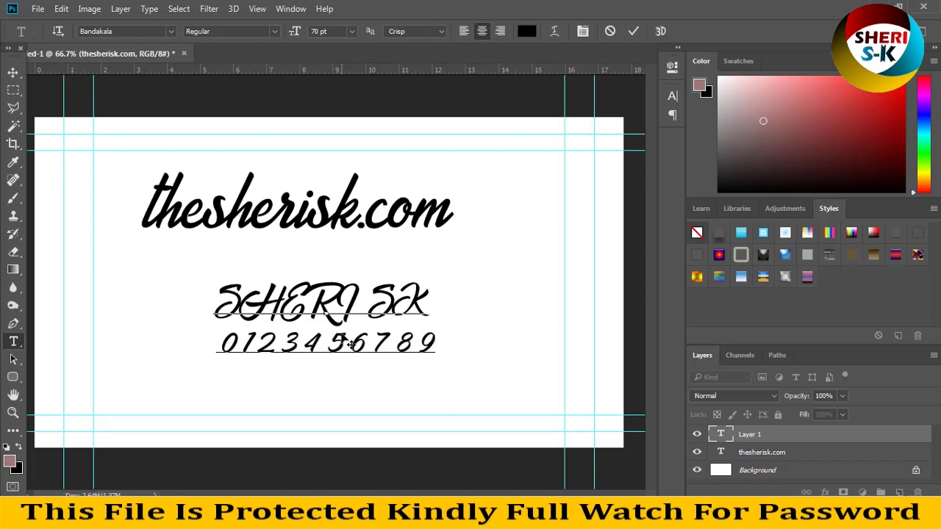
{"action": "key", "text": "ctrl+a"}
{"action": "key", "text": "BackSpace"}
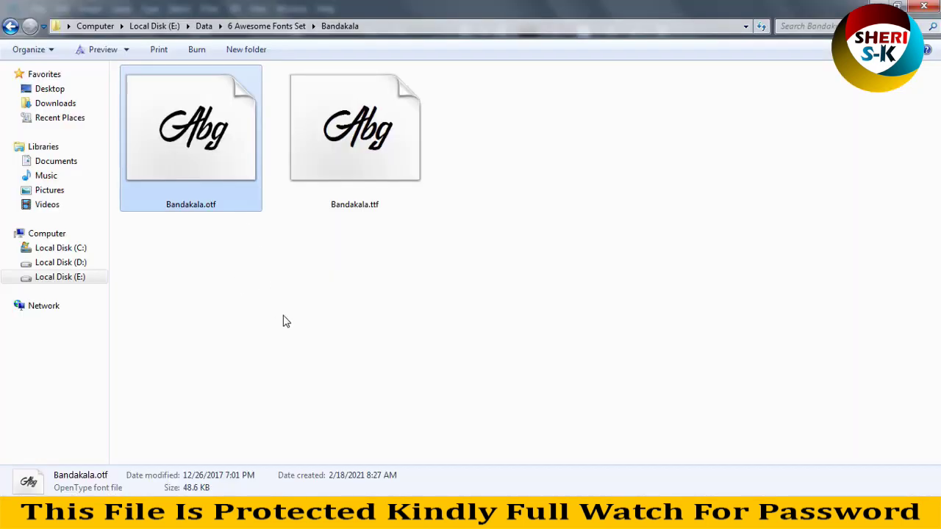
{"action": "left_click", "coordinate": [286, 321]}
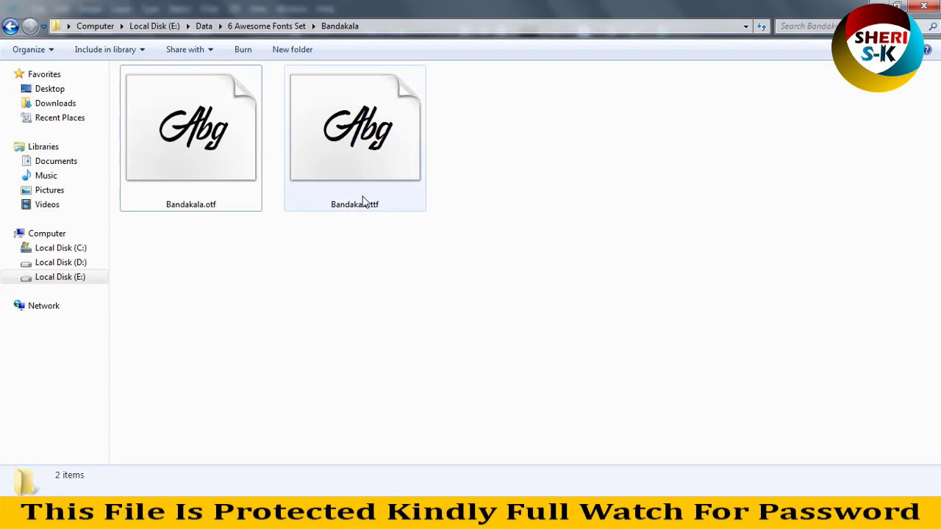
- Install the Audrey font from AUDREY.ttf in the Audrey folder
{"action": "key", "text": "BackSpace"}
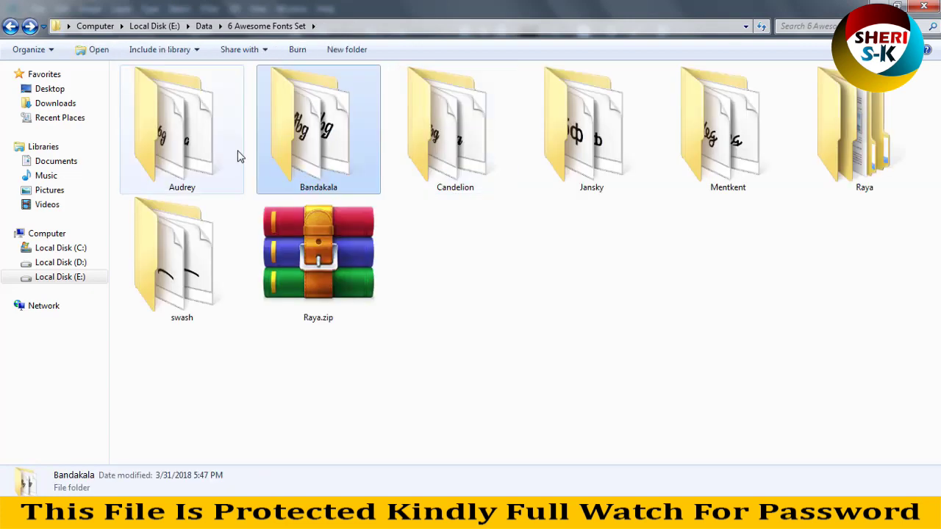
{"action": "double_click", "coordinate": [243, 156]}
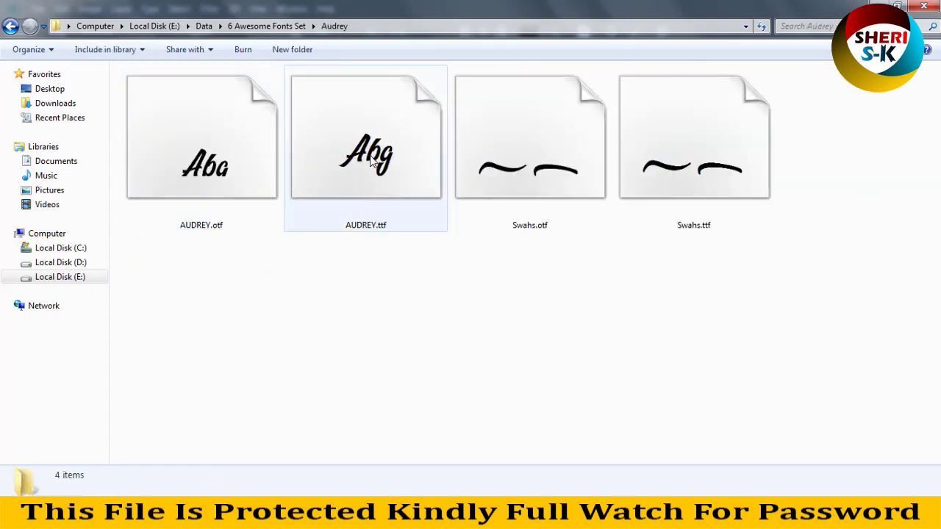
{"action": "double_click", "coordinate": [322, 198]}
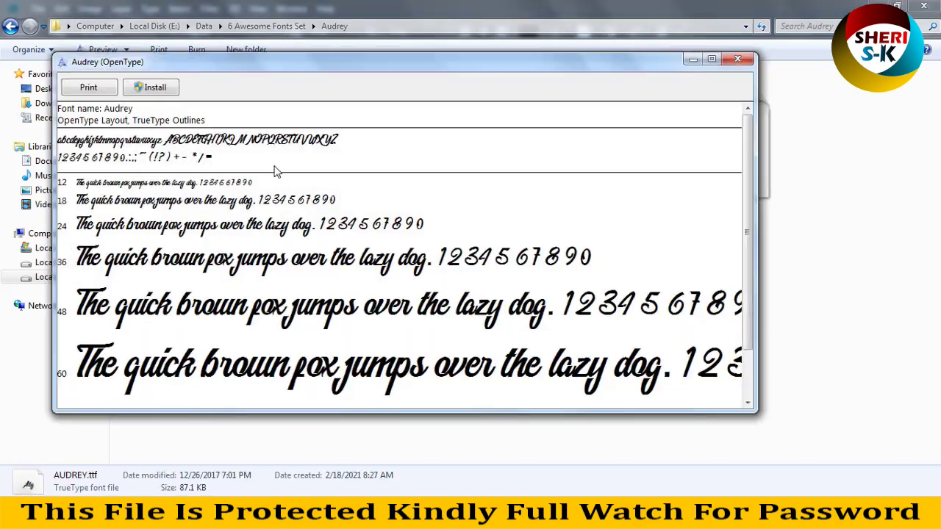
{"action": "left_click", "coordinate": [154, 88]}
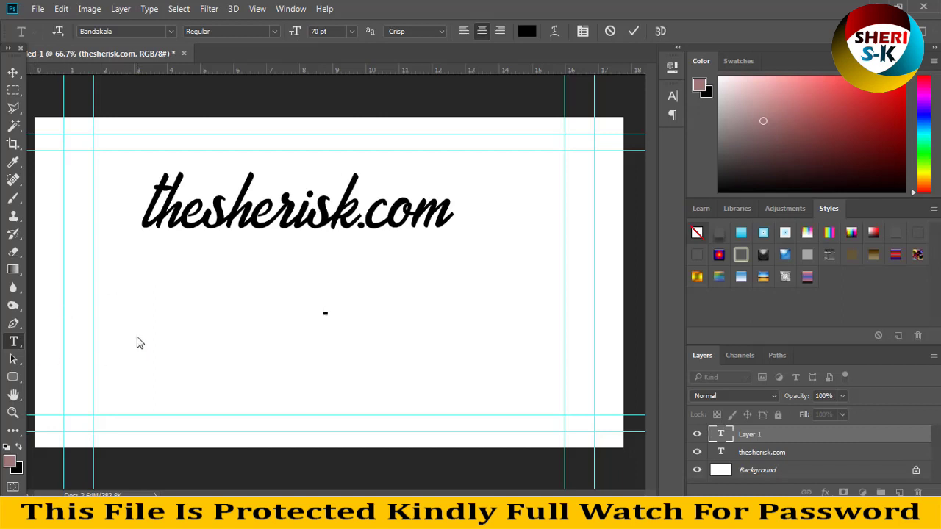
- Type 'SHERI SK' below the web address, set it in Audrey, and commit it
{"action": "type", "text": "SHERI"}
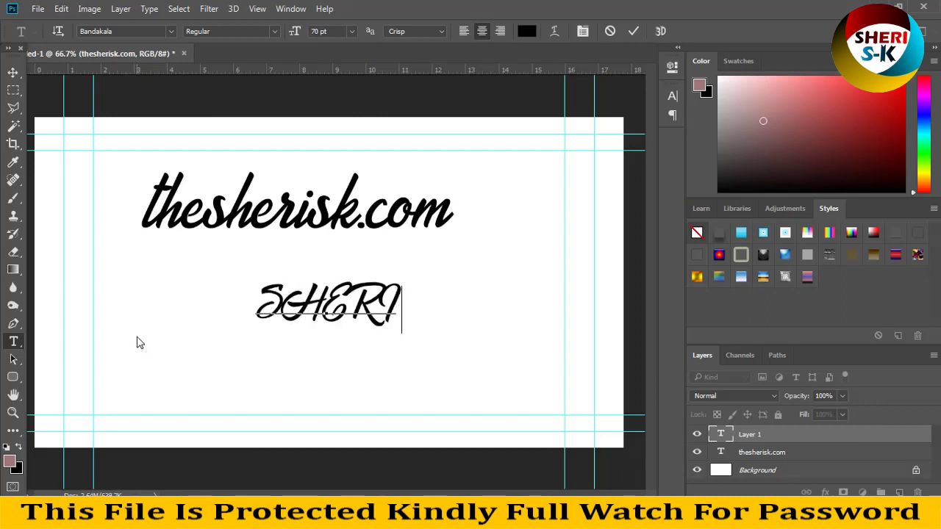
{"action": "type", "text": " SK"}
{"action": "key", "text": "ctrl+a"}
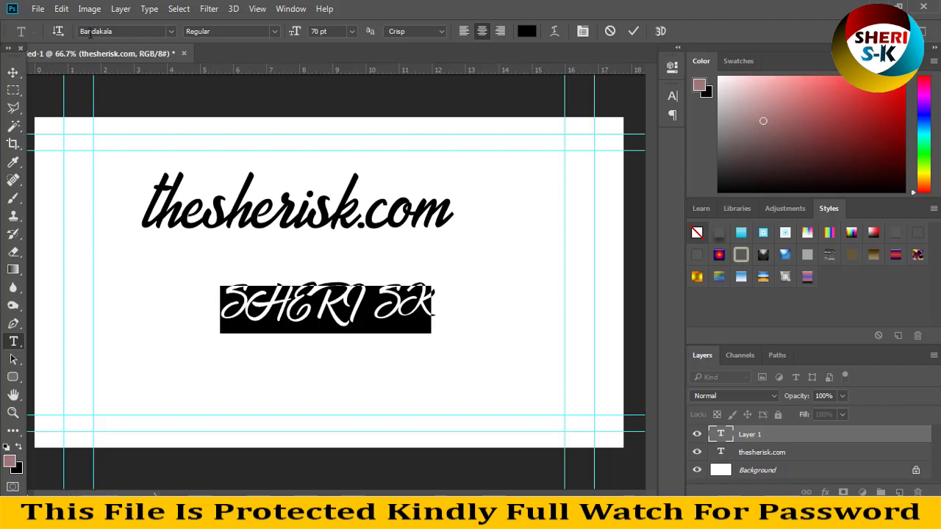
{"action": "left_click", "coordinate": [173, 33]}
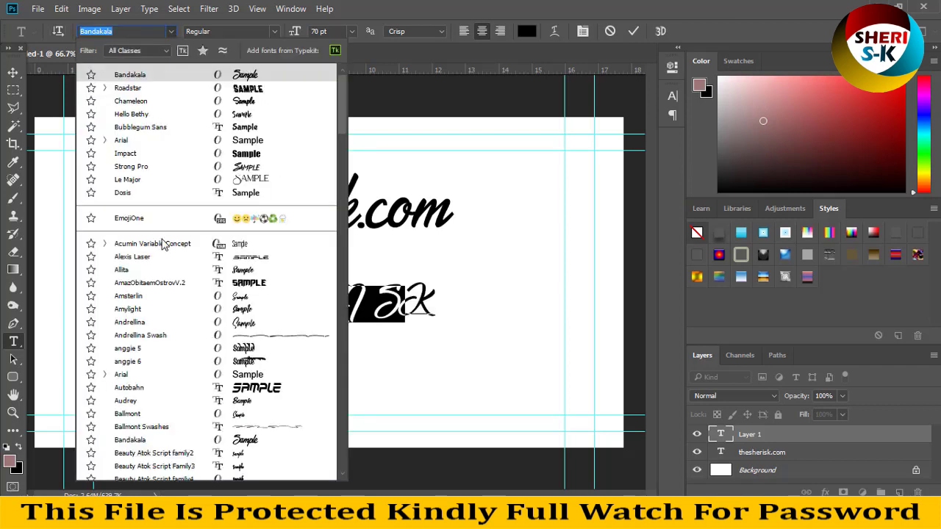
{"action": "scroll", "coordinate": [129, 275], "scroll_direction": "down", "scroll_amount": 2}
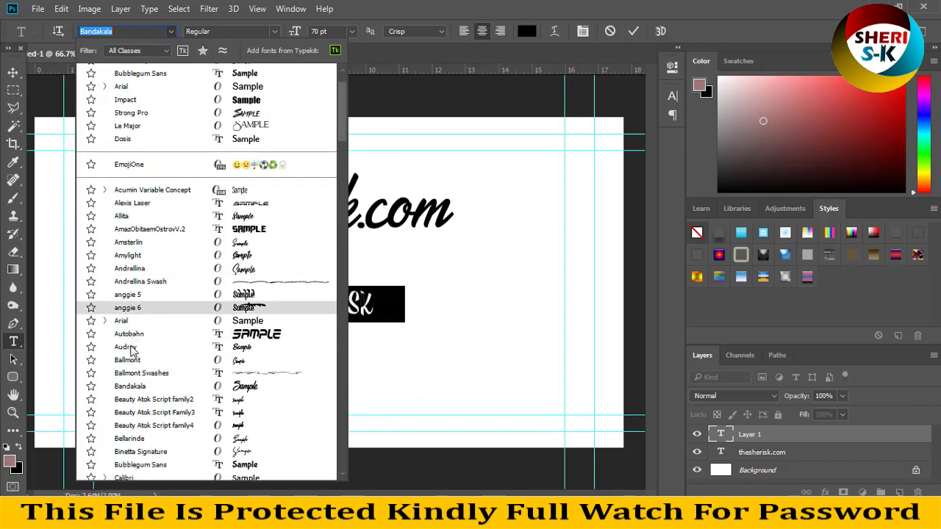
{"action": "left_click", "coordinate": [125, 346]}
{"action": "left_click", "coordinate": [361, 305]}
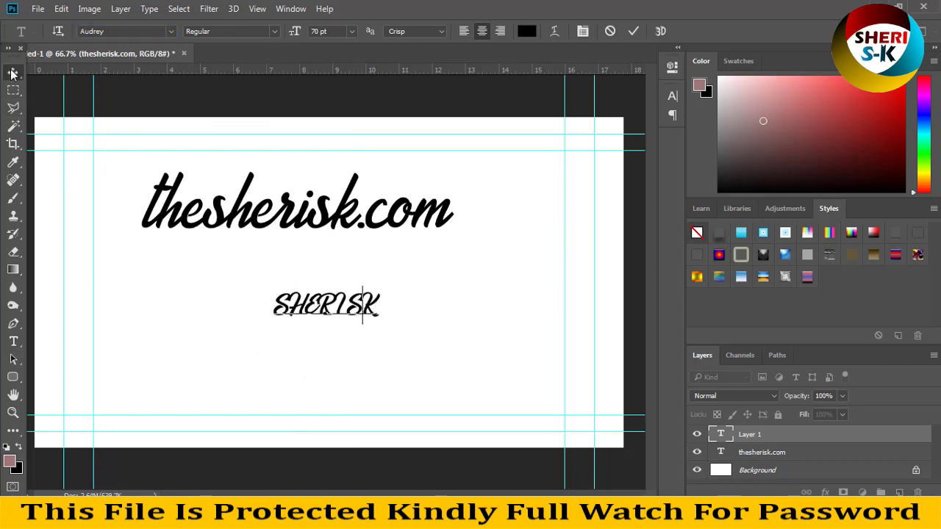
{"action": "left_click", "coordinate": [14, 72]}
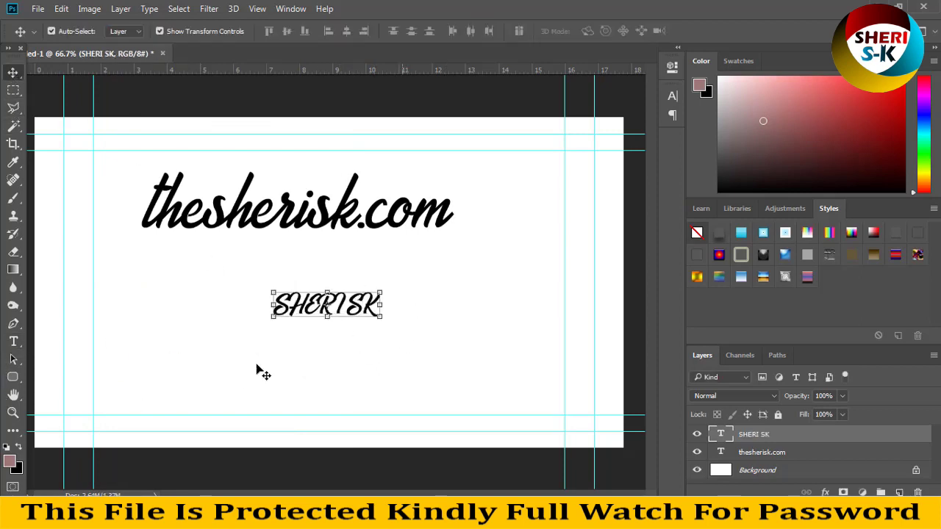
- Type a lowercase 'sheri sk' line below SHERI SK and commit it
{"action": "left_click", "coordinate": [14, 341]}
{"action": "left_click", "coordinate": [307, 385]}
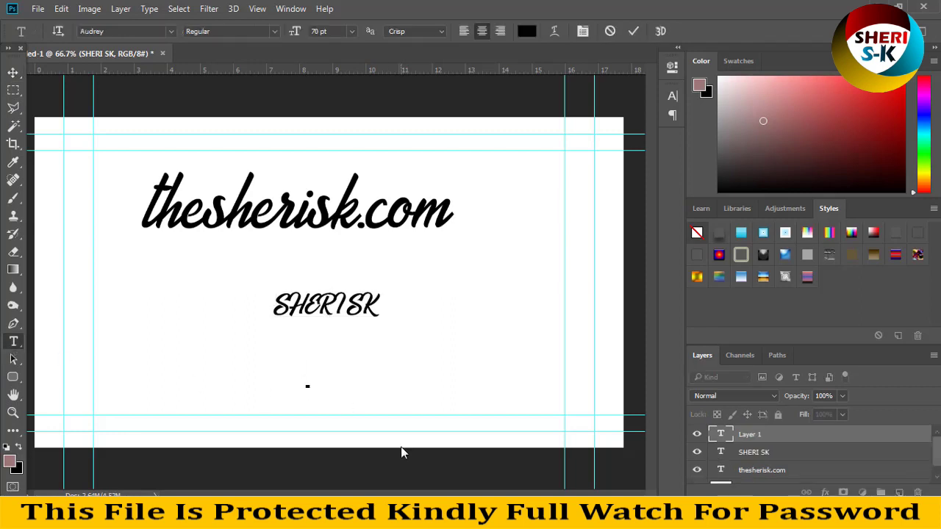
{"action": "type", "text": "sheri s"}
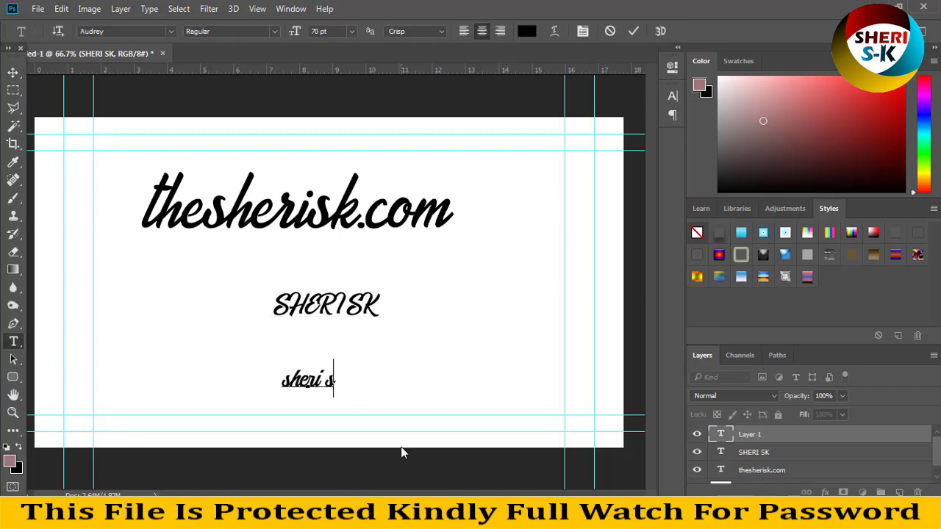
{"action": "type", "text": "k"}
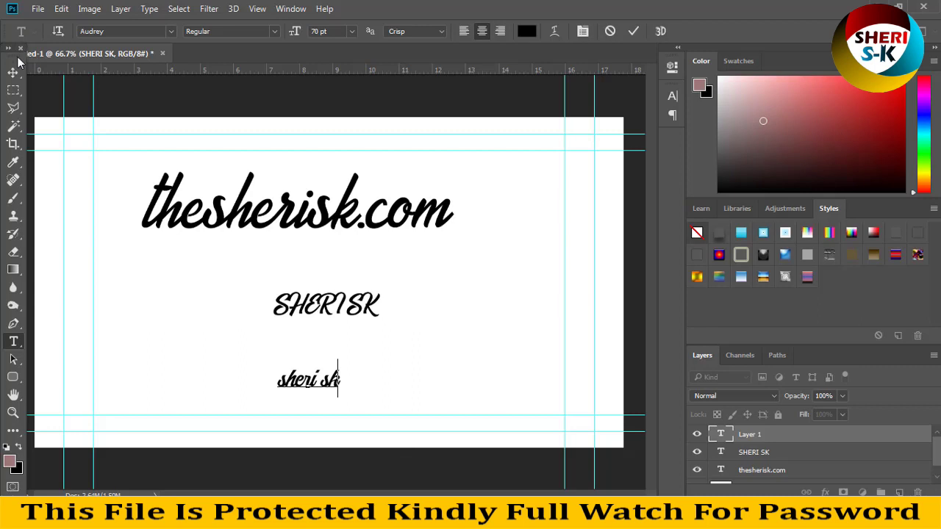
{"action": "left_click", "coordinate": [13, 72]}
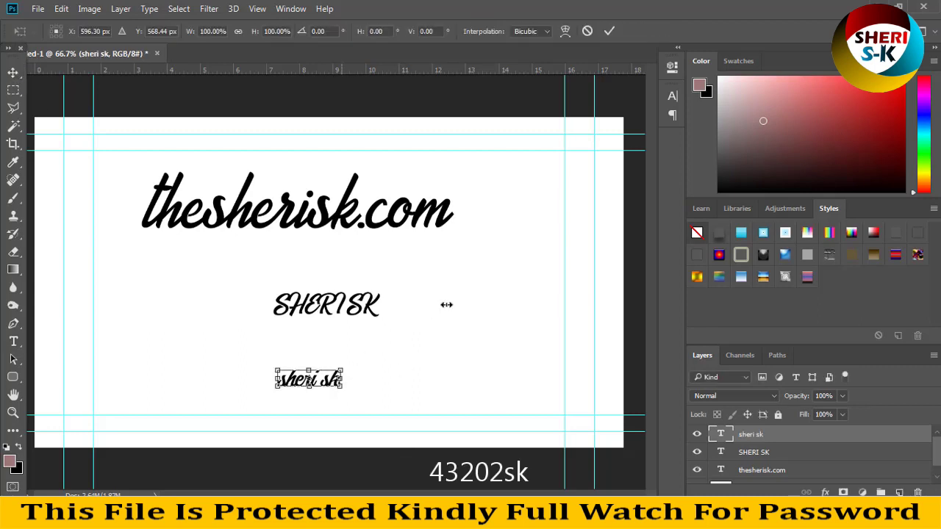
- Try enlarging and stretching sheri sk, cancel both, and zoom in on the lettering
{"action": "left_click_drag", "start_coordinate": [342, 370], "coordinate": [479, 283]}
{"action": "key", "text": "Escape"}
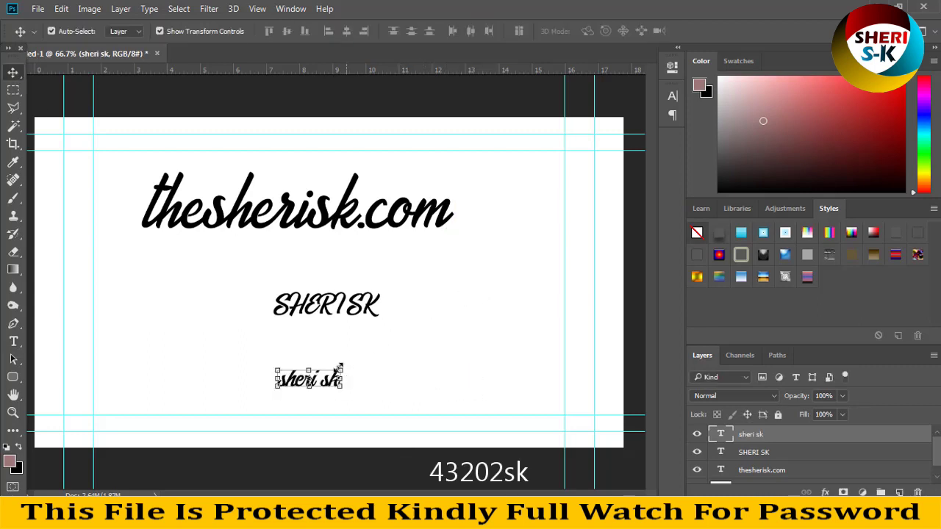
{"action": "left_click_drag", "start_coordinate": [342, 367], "coordinate": [410, 300]}
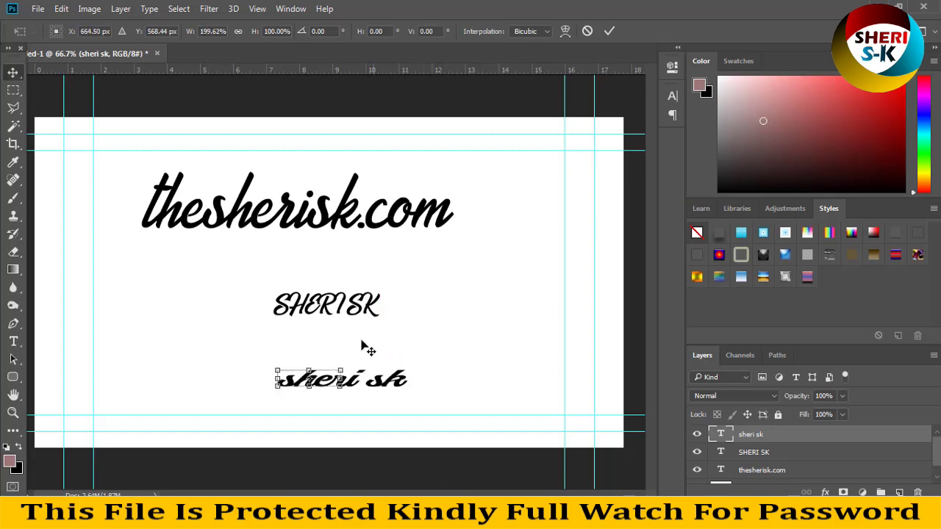
{"action": "key", "text": "Escape"}
{"action": "left_click", "coordinate": [351, 370]}
{"action": "key", "text": "ctrl+plus"}
{"action": "key", "text": "ctrl+plus"}
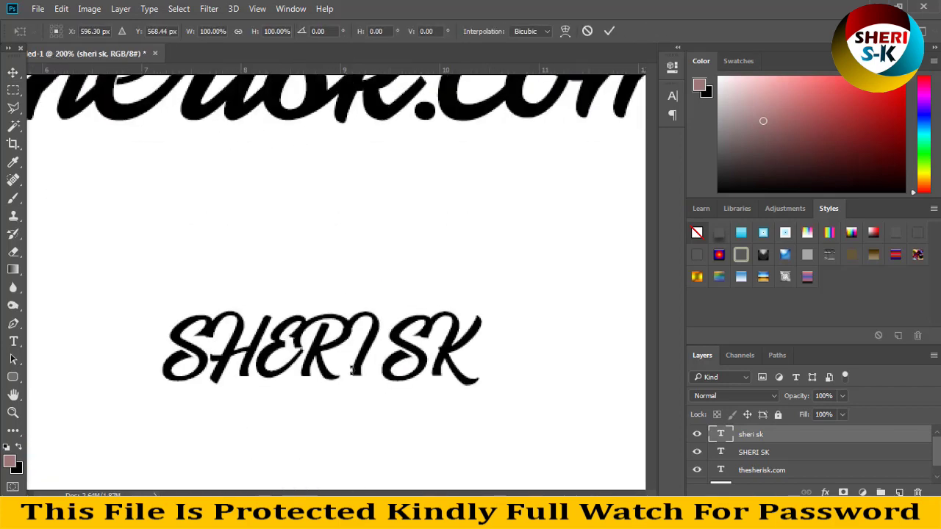
{"action": "scroll", "coordinate": [365, 245], "scroll_direction": "down", "scroll_amount": 2}
{"action": "left_click_drag", "start_coordinate": [365, 244], "coordinate": [388, 153]}
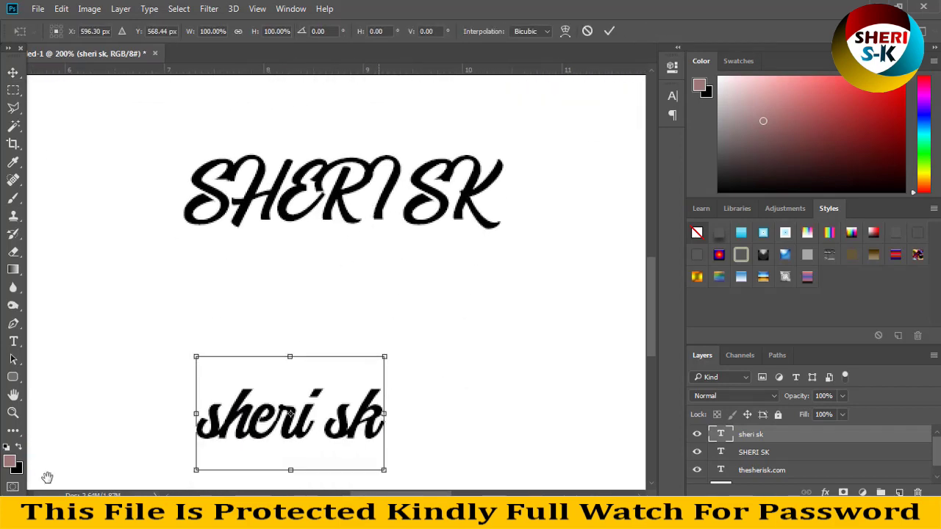
- Type a trial '123456789' line between the two names and delete it
{"action": "left_click", "coordinate": [14, 341]}
{"action": "left_click", "coordinate": [200, 306]}
{"action": "type", "text": "123"}
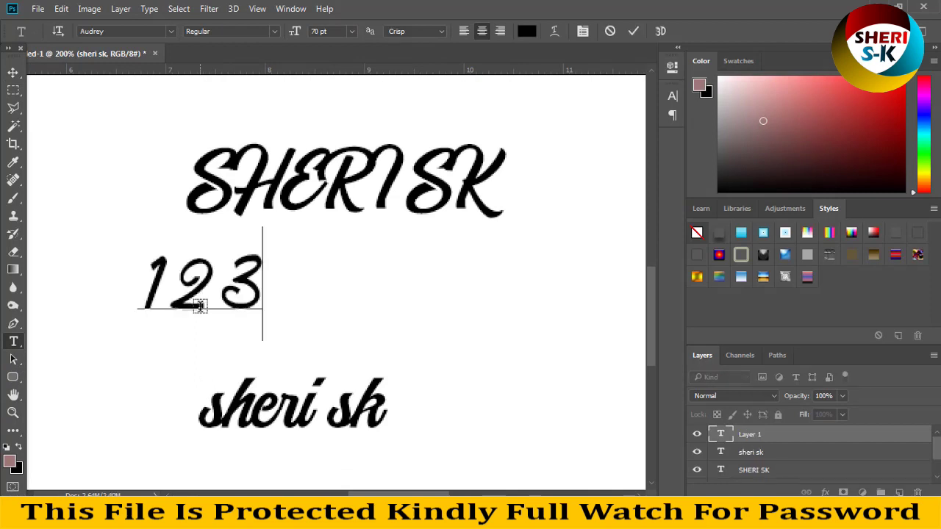
{"action": "type", "text": "45678"}
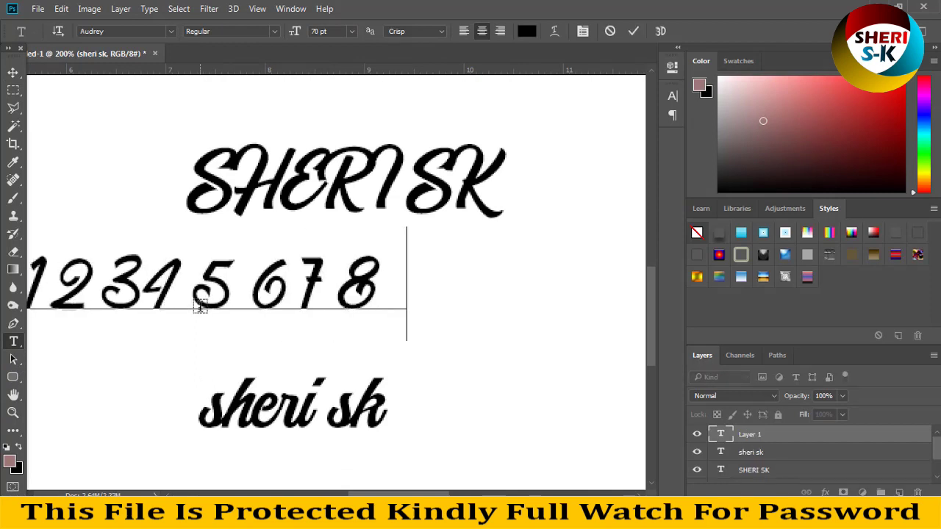
{"action": "type", "text": "9"}
{"action": "key", "text": "ctrl+a"}
{"action": "key", "text": "BackSpace"}
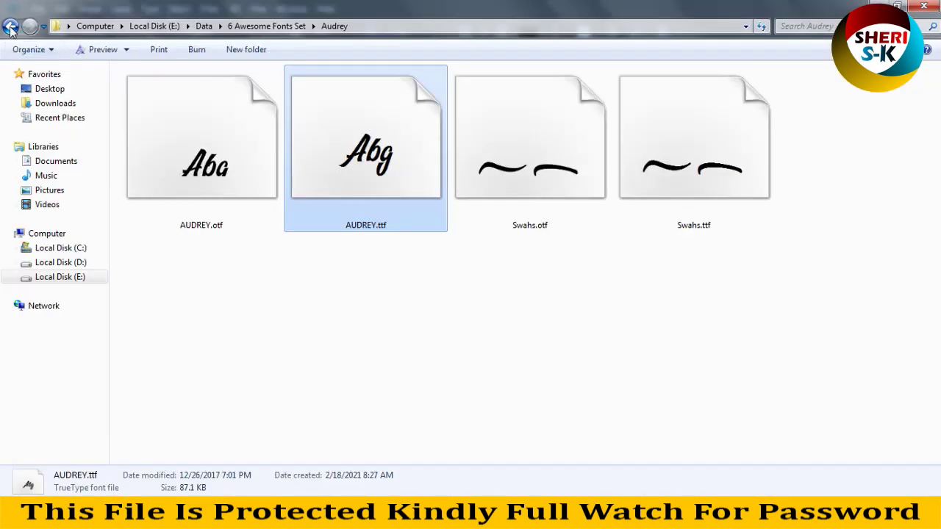
- Browse the Candelion, Jansky and swash font folders, returning to the fonts set each time
{"action": "left_click", "coordinate": [11, 26]}
{"action": "left_click", "coordinate": [468, 138]}
{"action": "double_click", "coordinate": [467, 138]}
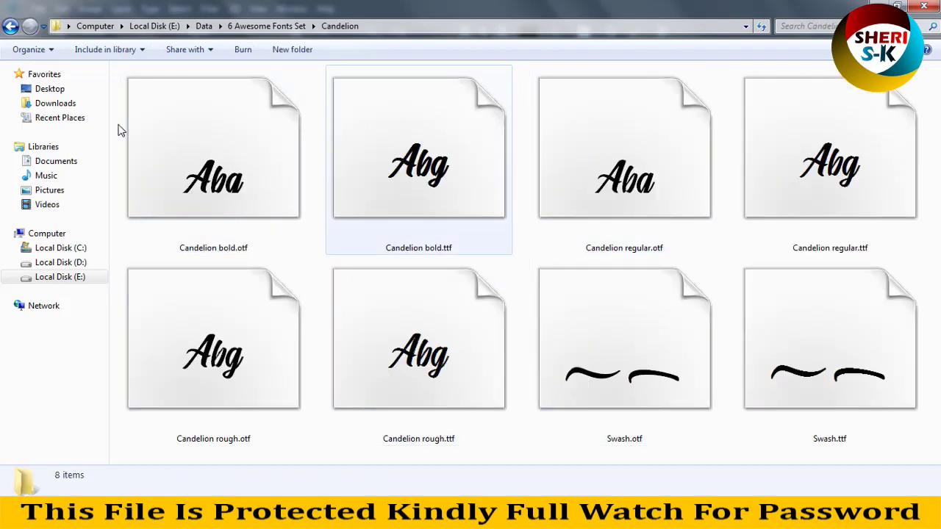
{"action": "left_click", "coordinate": [10, 25]}
{"action": "double_click", "coordinate": [591, 132]}
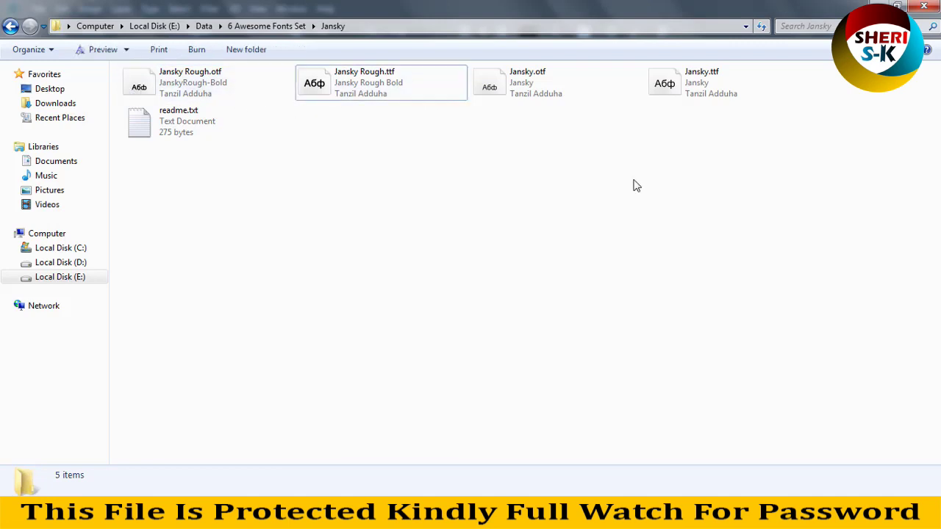
{"action": "left_click", "coordinate": [10, 26]}
{"action": "double_click", "coordinate": [216, 270]}
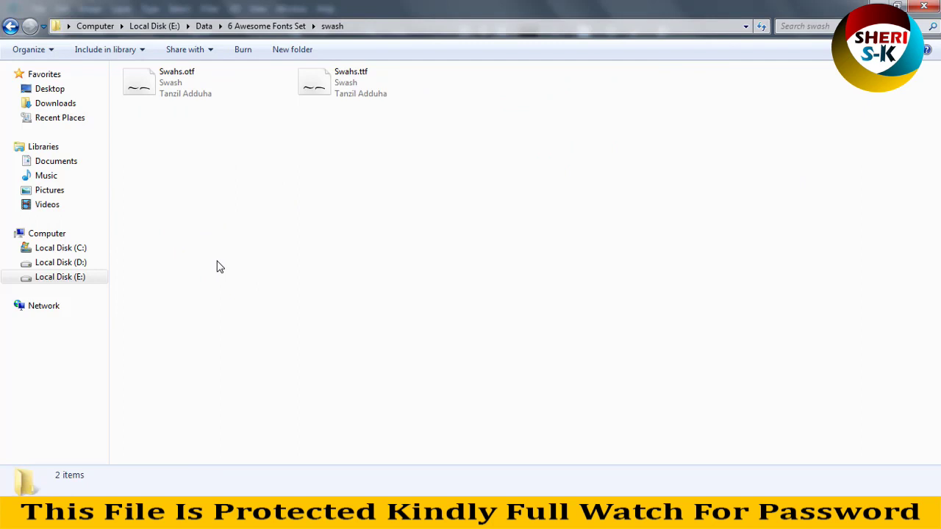
{"action": "left_click", "coordinate": [11, 26]}
{"action": "left_click", "coordinate": [499, 294]}
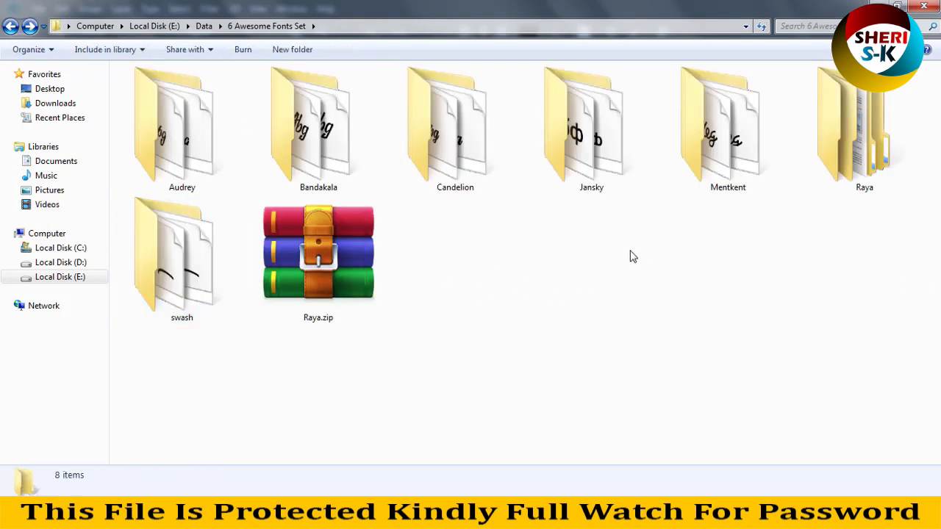